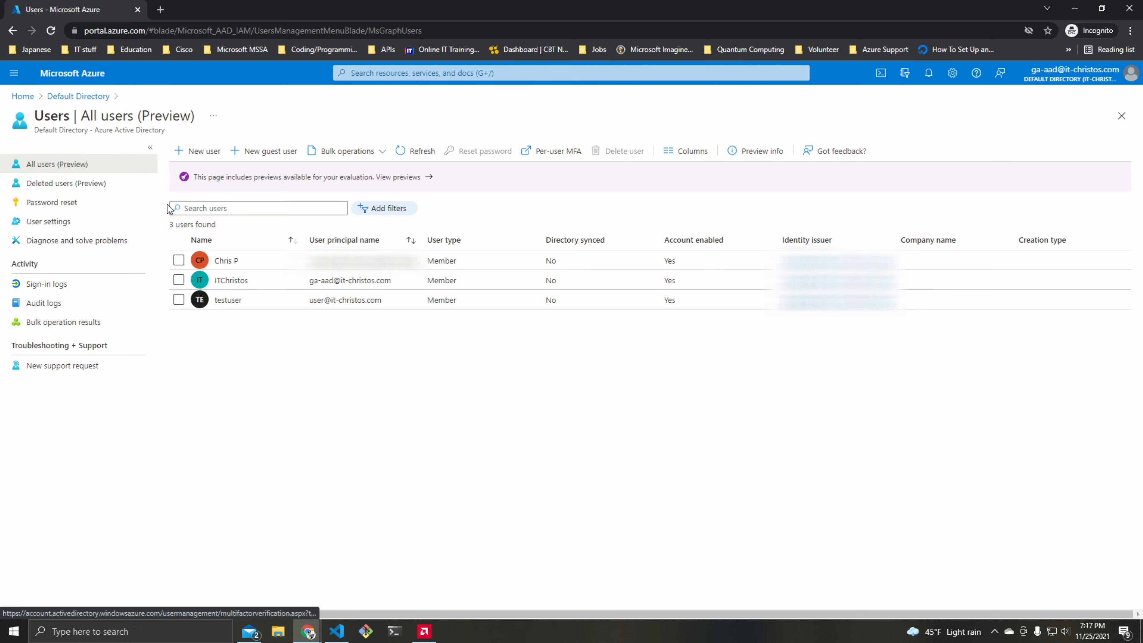
Open the per-user MFA page and enable multi-factor authentication for testuser
left_click(565, 154)
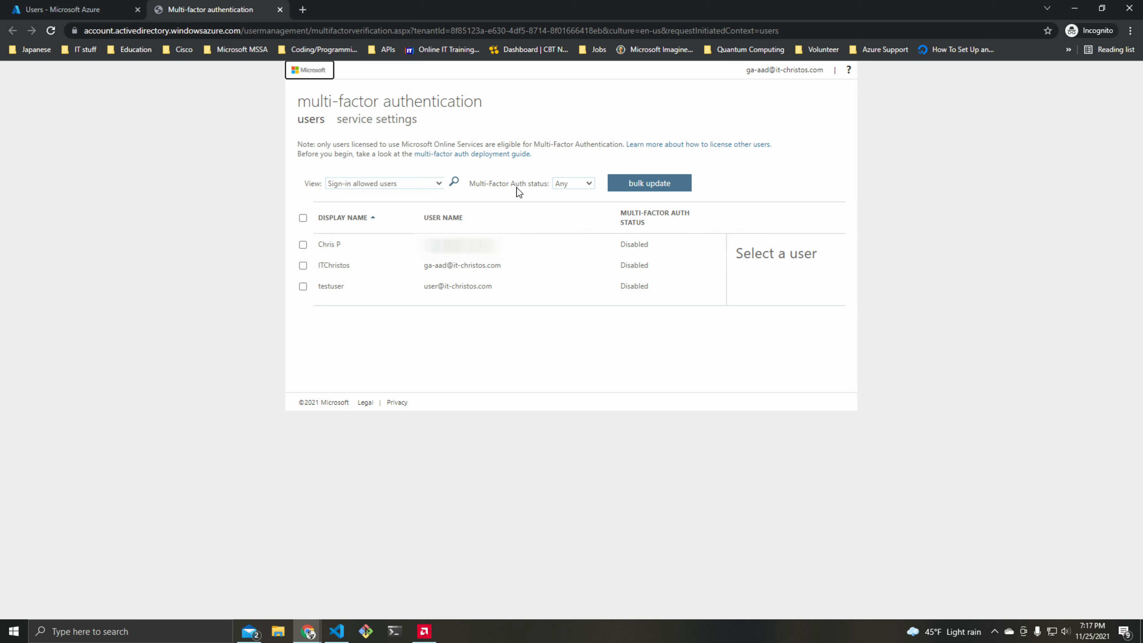
left_click(303, 287)
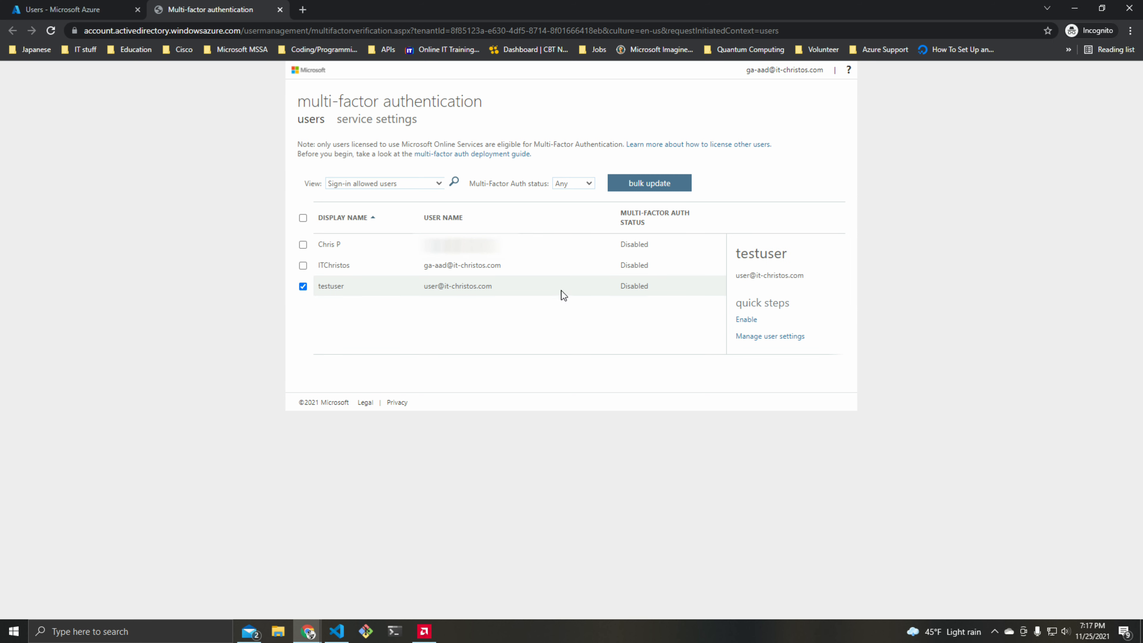
left_click(747, 320)
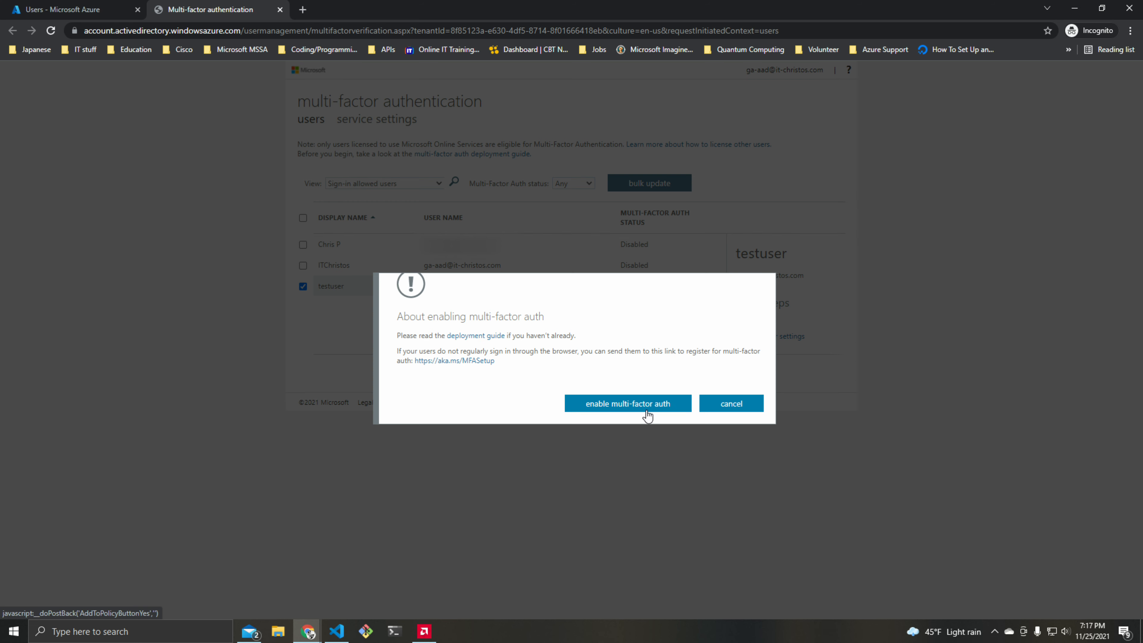
left_click(632, 410)
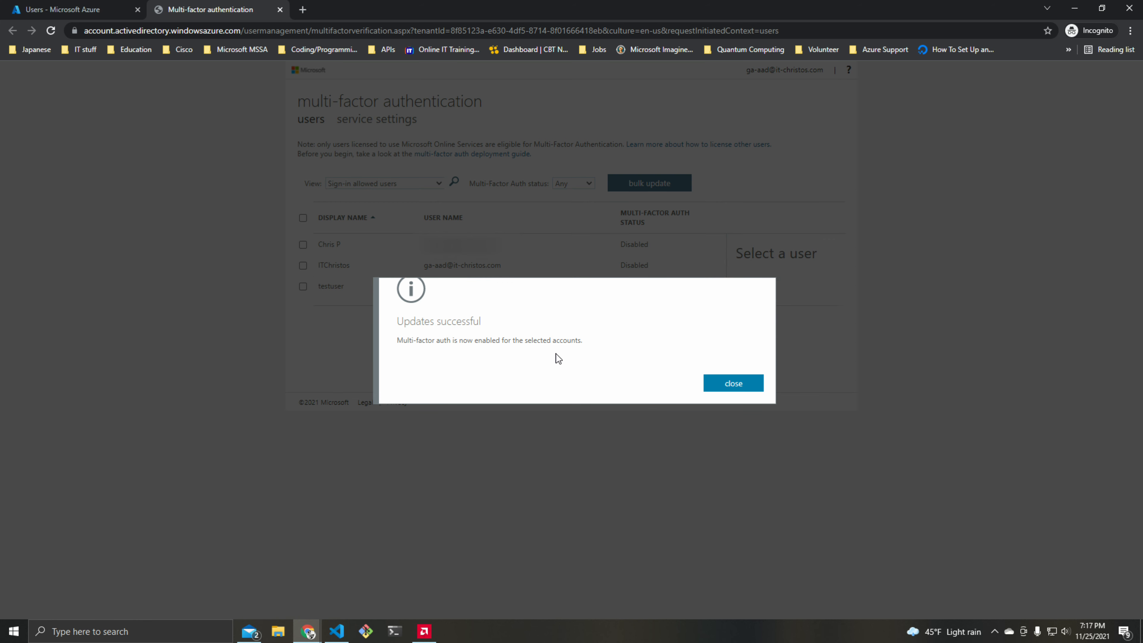
left_click(734, 386)
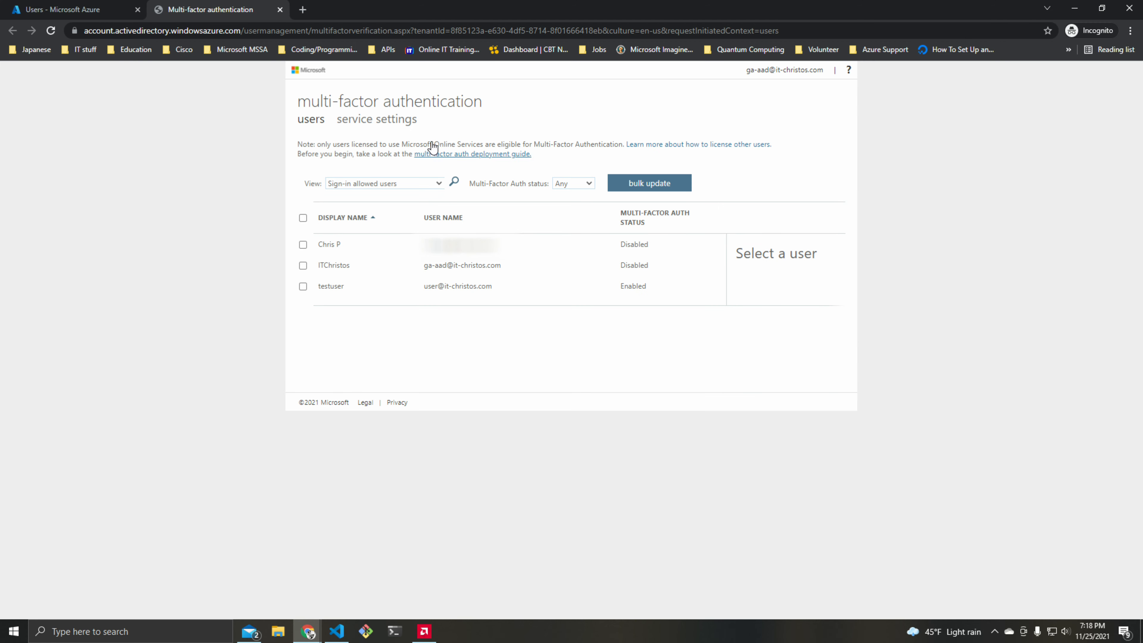
Open the multi-factor authentication service settings and save them with the existing options
left_click(370, 121)
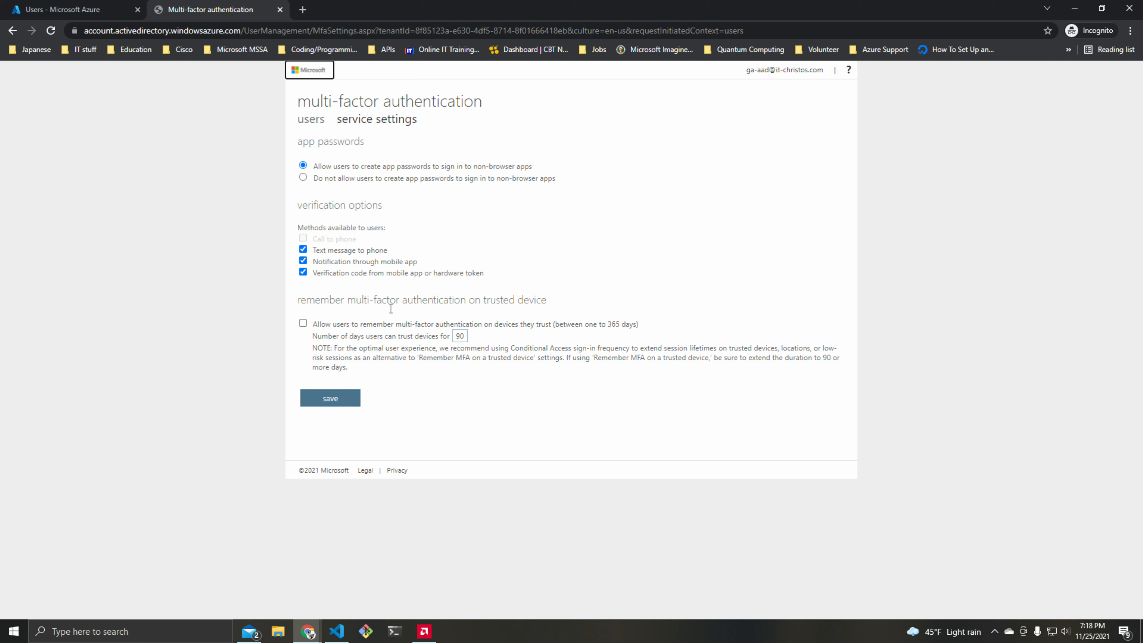
left_click(351, 402)
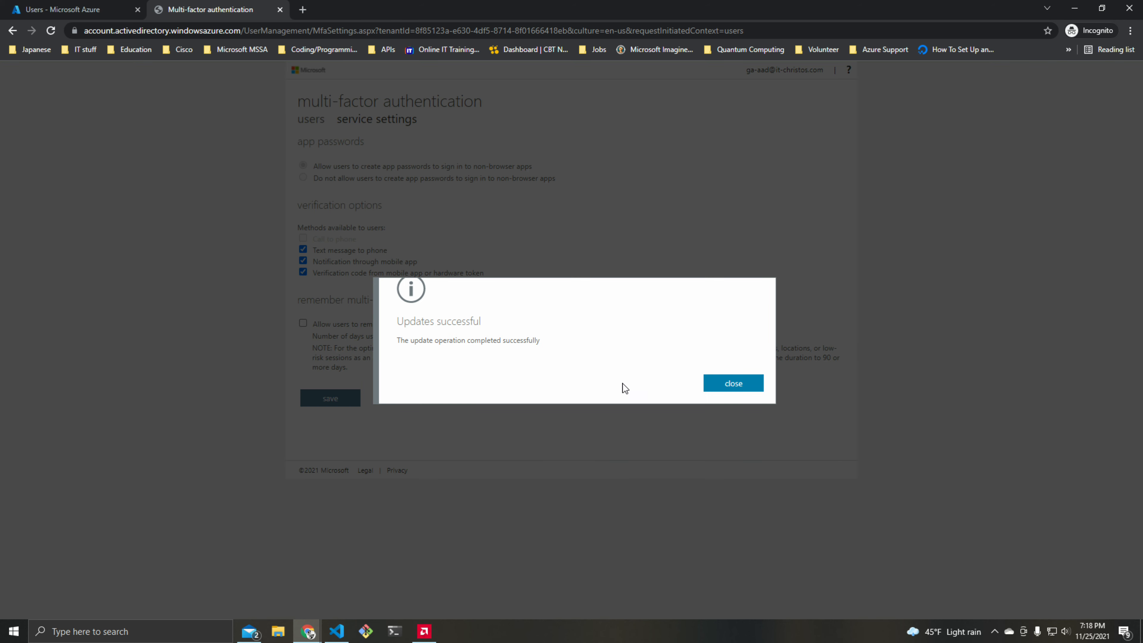
left_click(733, 384)
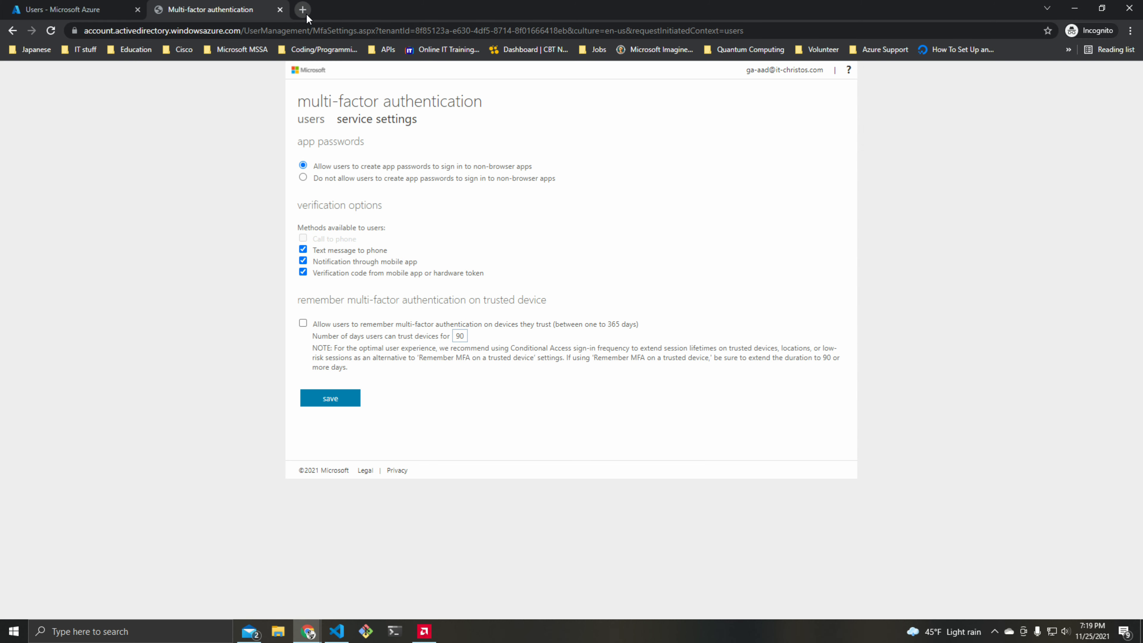
Open a new incognito browser window and go to portal.azure.com
left_click(306, 633)
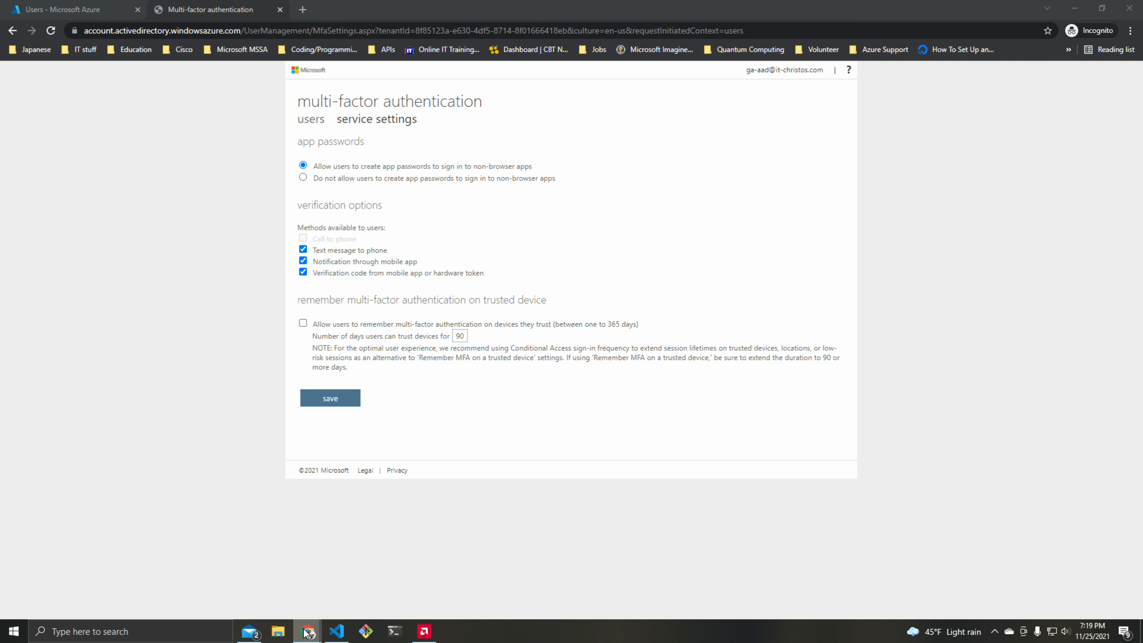
right_click(306, 633)
left_click(281, 540)
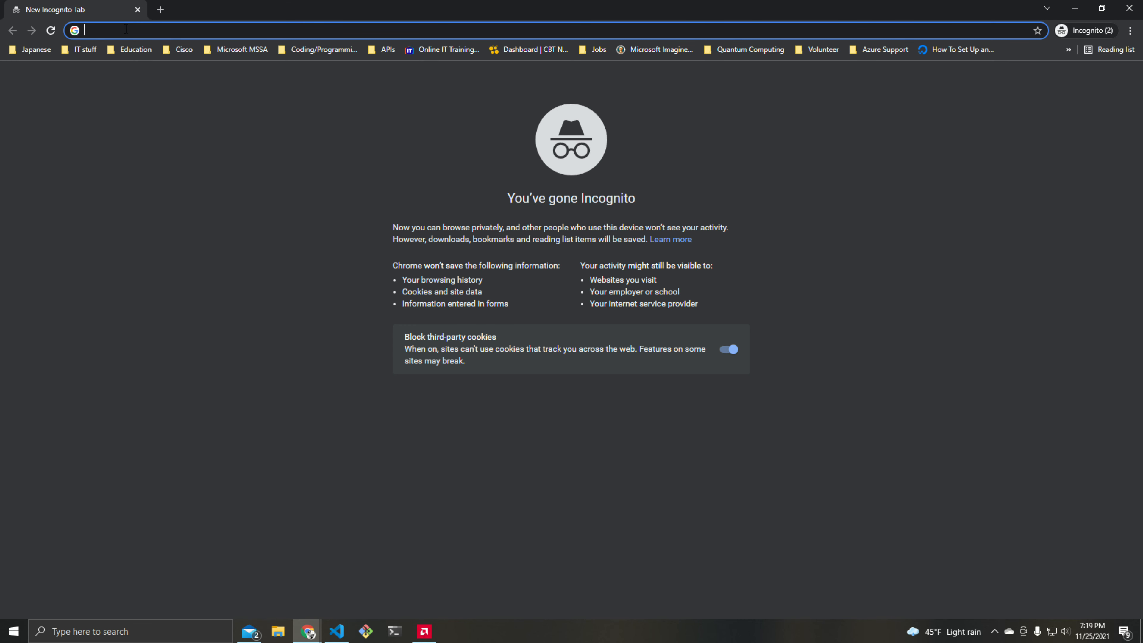
type("portal.azure.com")
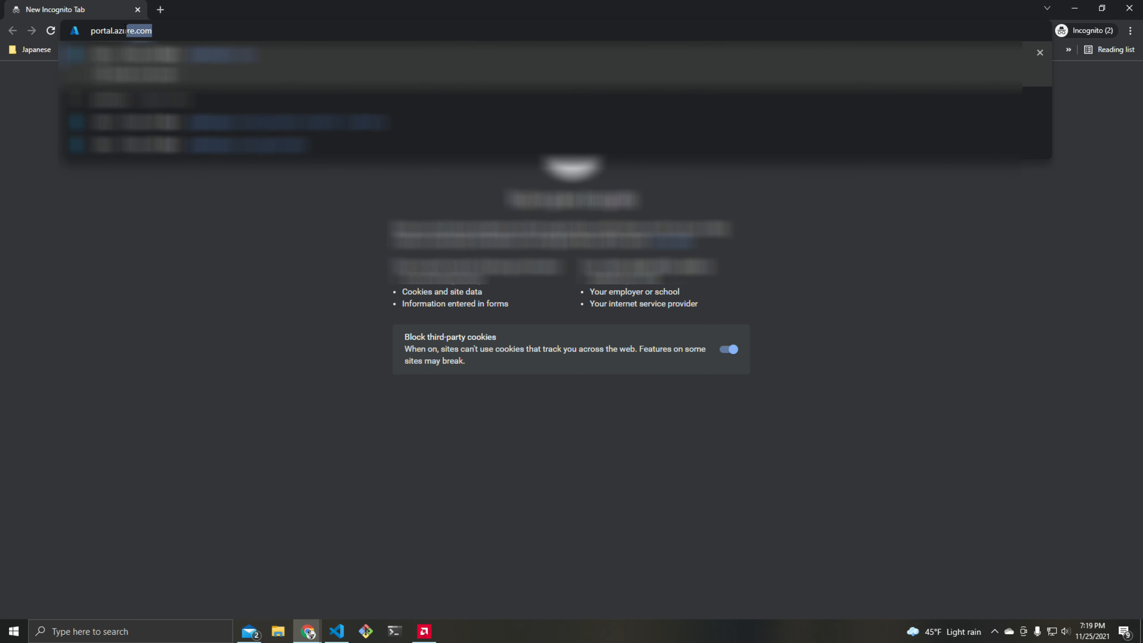
key("Return")
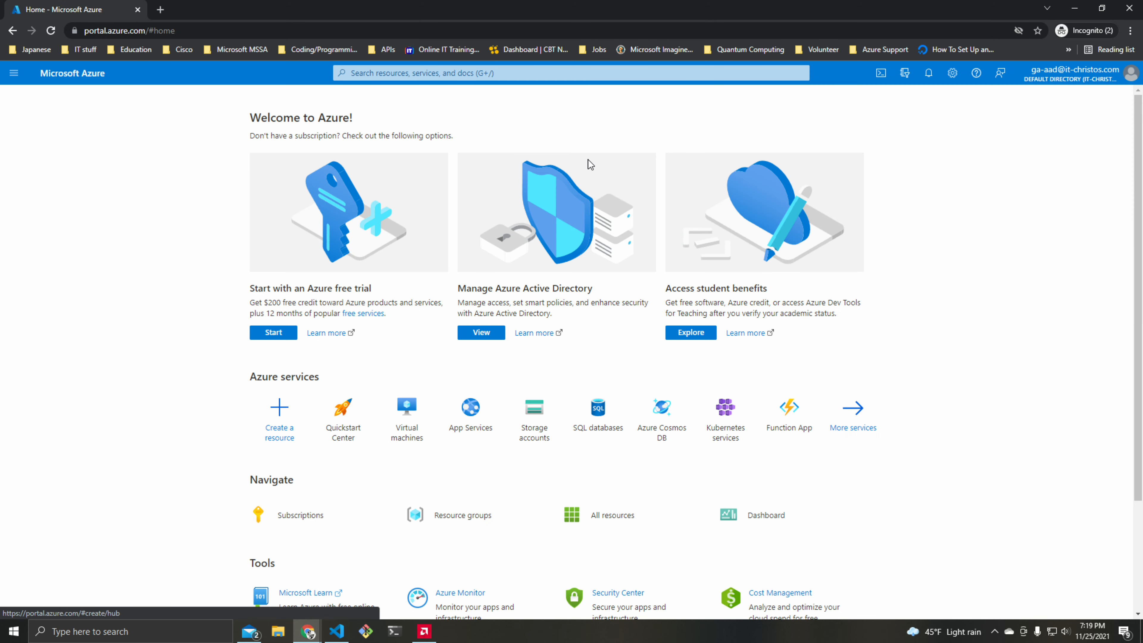
Start signing in to the portal with a different account, submitting the test user's e-mail address
left_click(1067, 79)
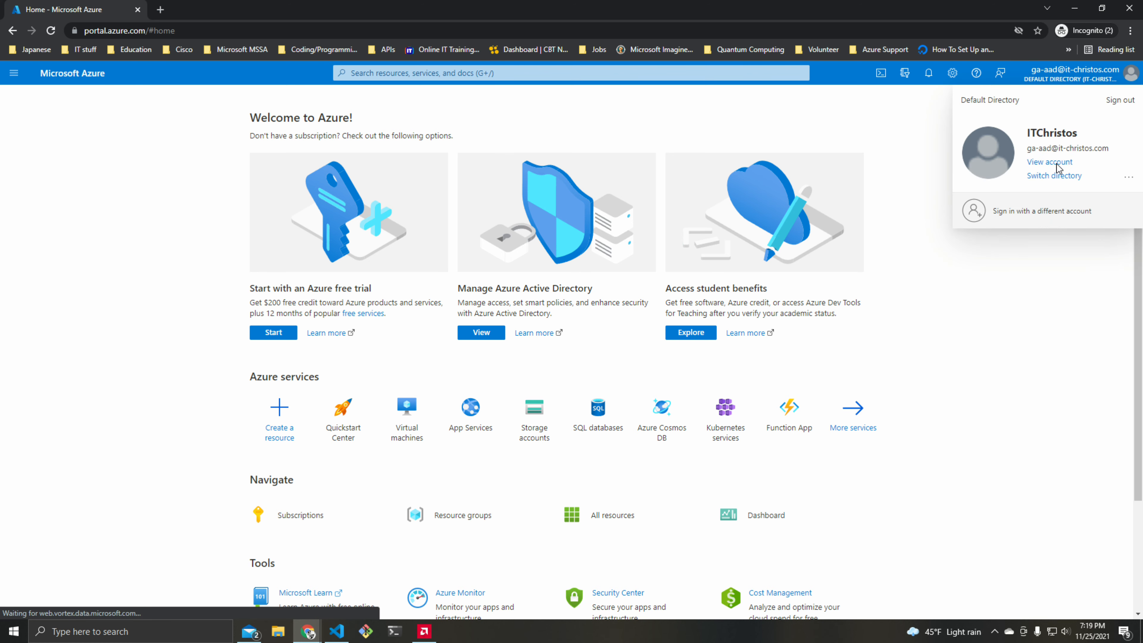
left_click(1036, 213)
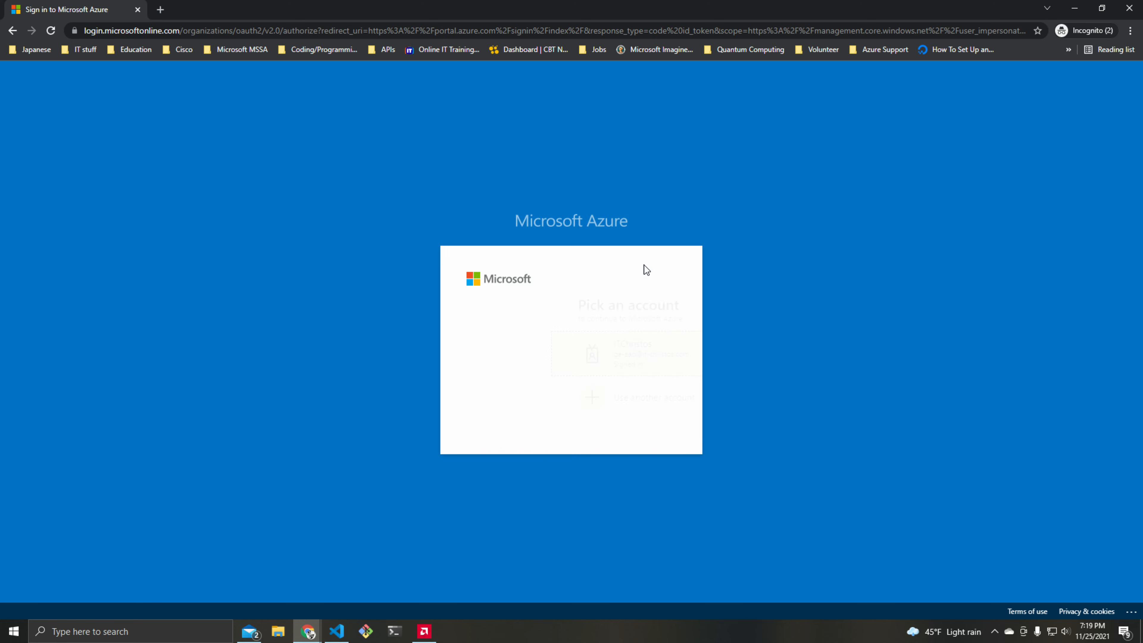
left_click(533, 398)
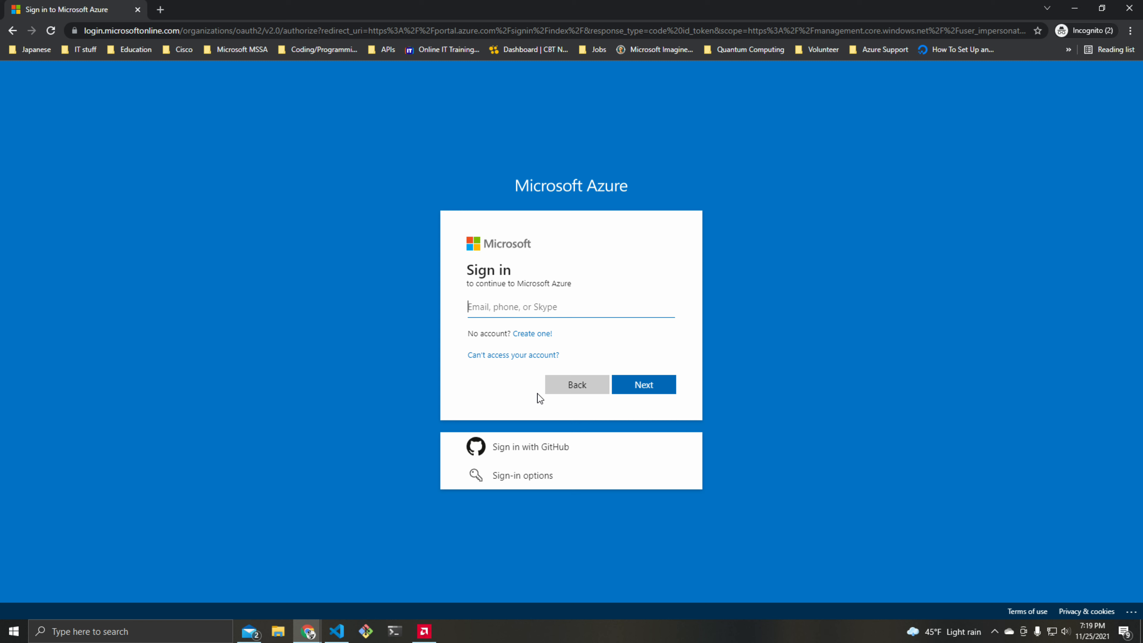
left_click(510, 308)
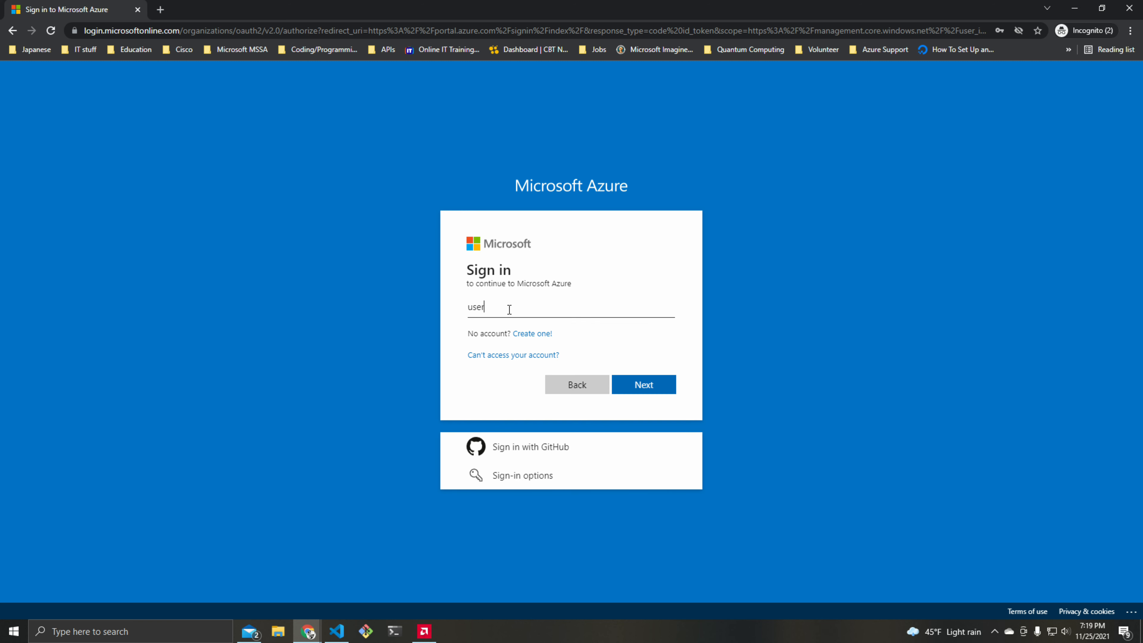
left_click(638, 386)
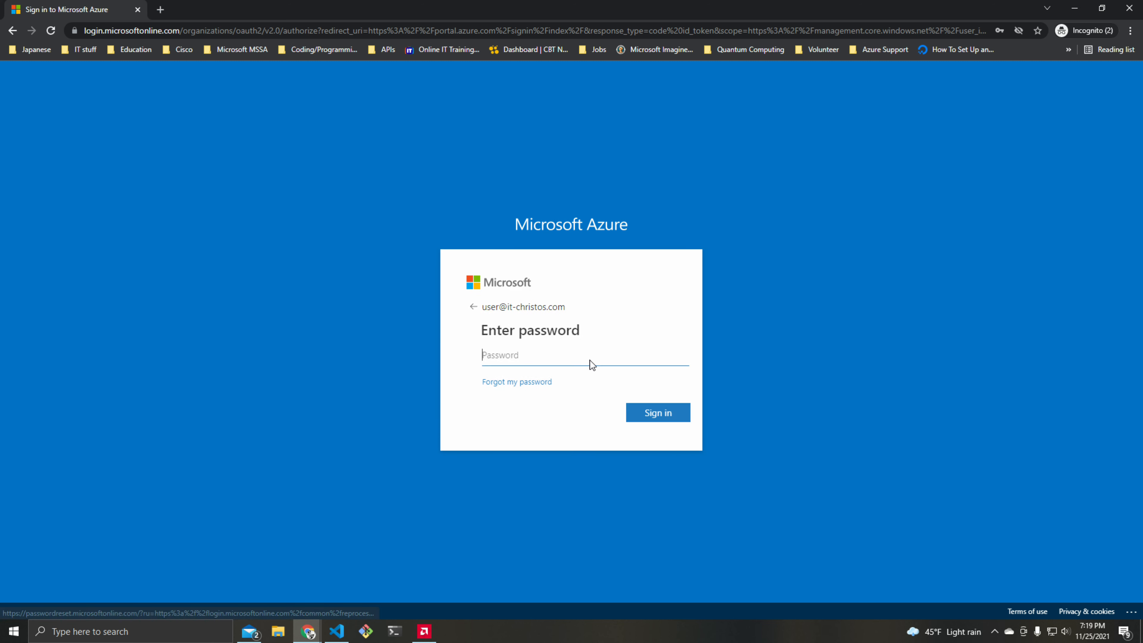
Enter the test user's account password, sign in, and continue to the additional security verification setup
left_click(513, 357)
type("•••••")
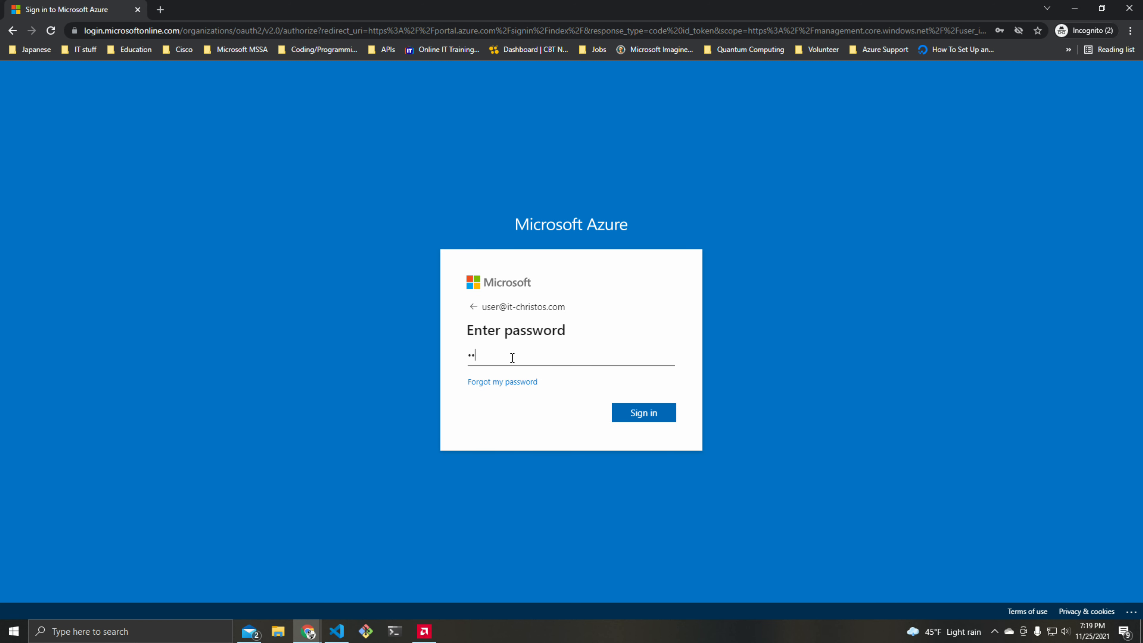
type("••••••••••••")
key("Return")
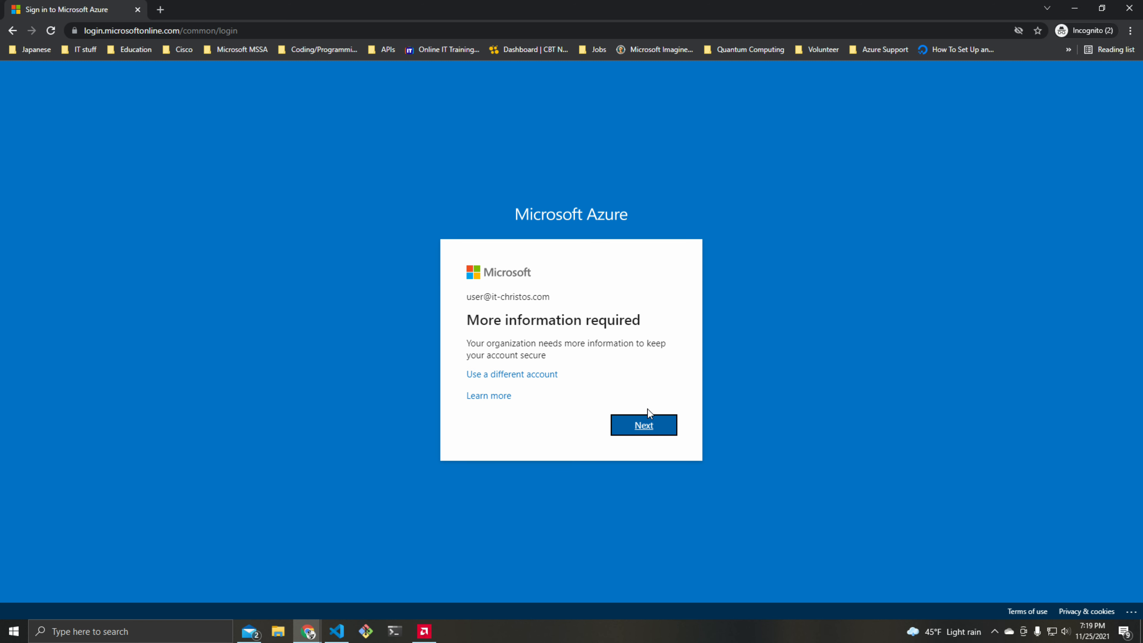
left_click(641, 424)
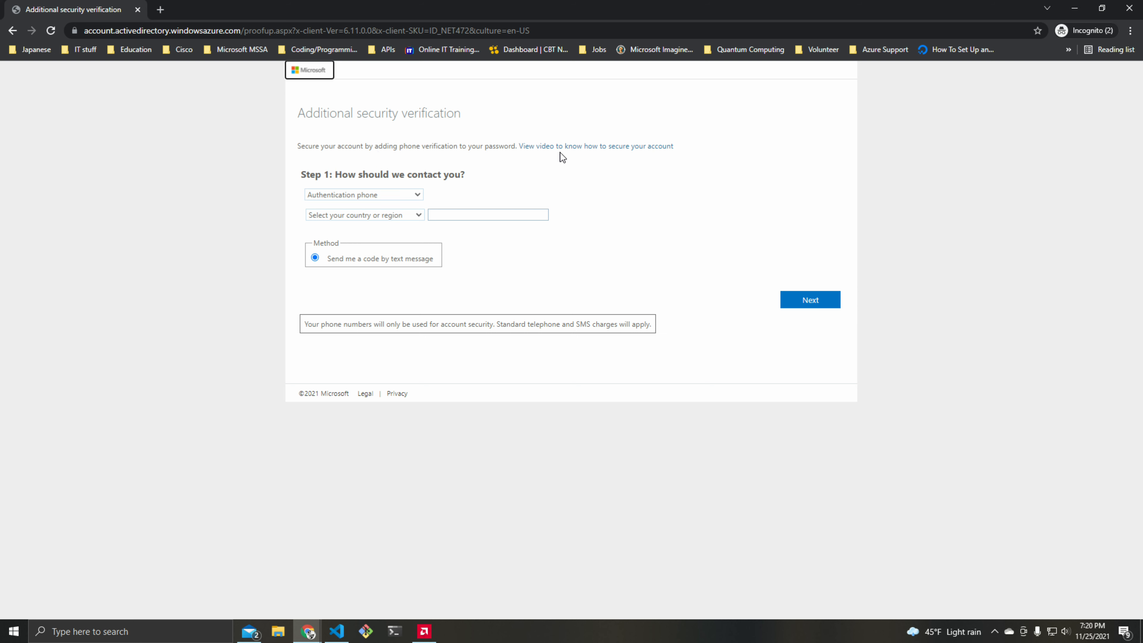
Set the verification contact method to Authentication phone and the country or region to United States (+1)
left_click(419, 197)
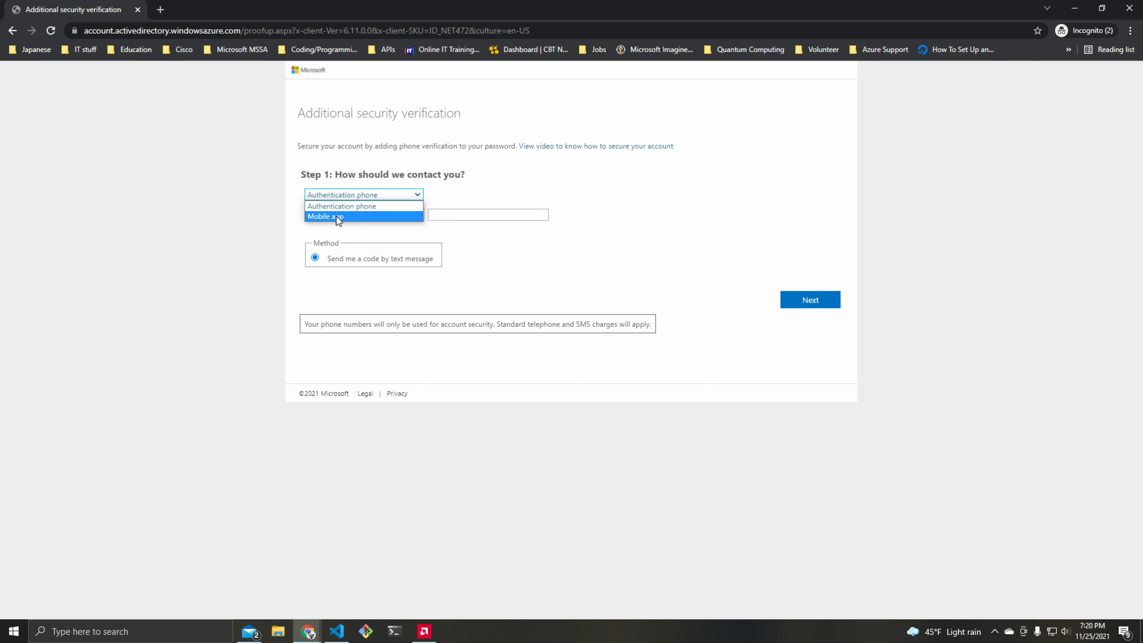
left_click(335, 206)
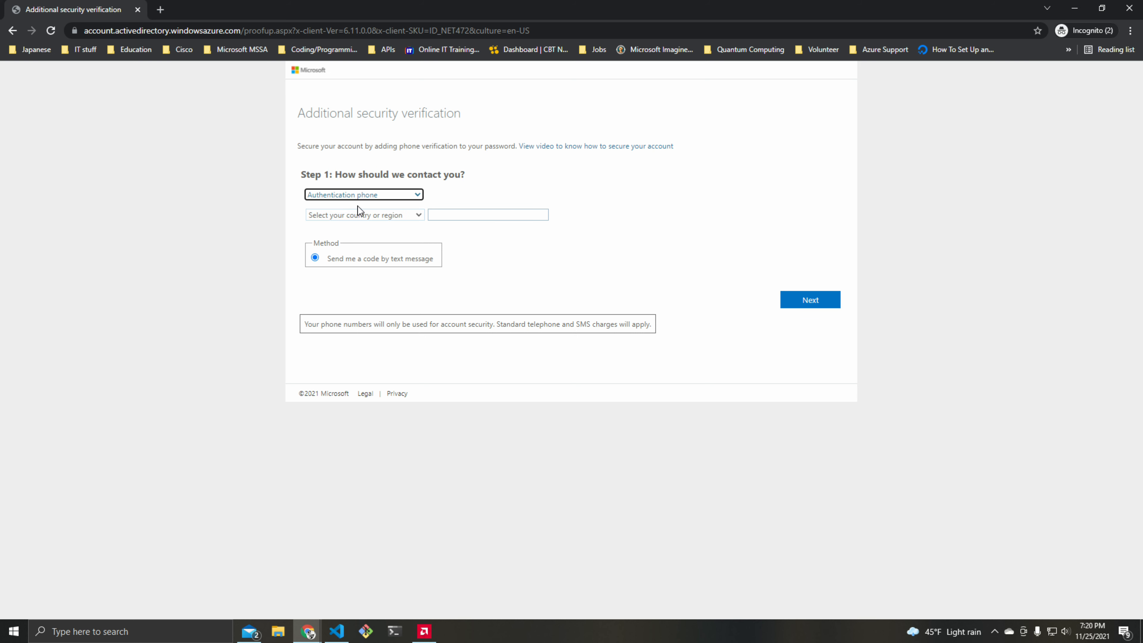
left_click(418, 218)
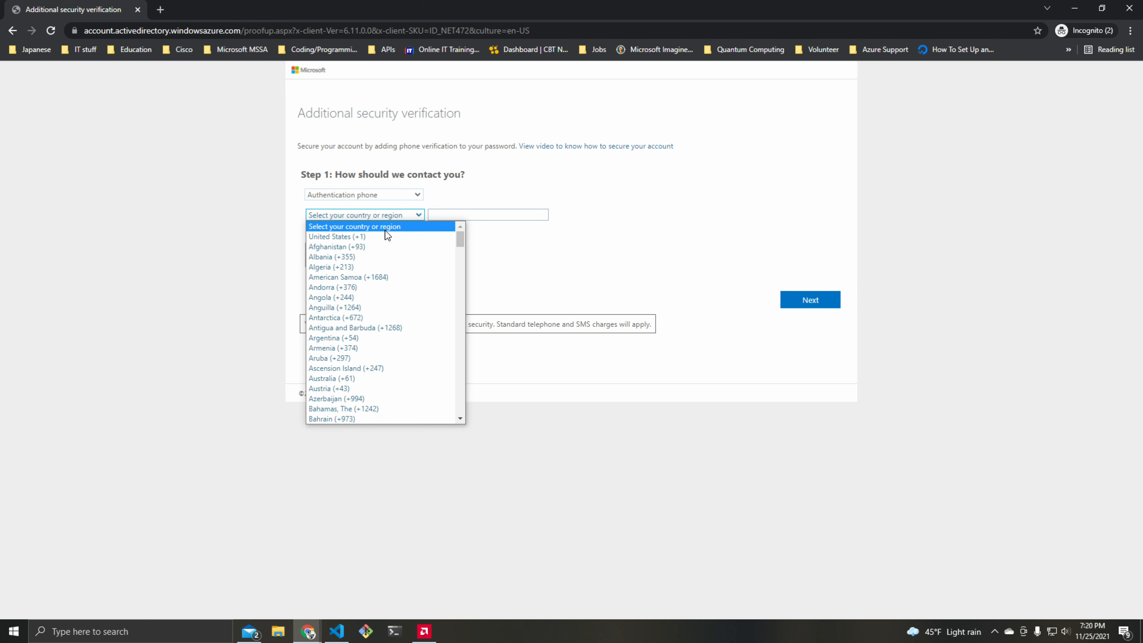
left_click(435, 232)
left_click(438, 218)
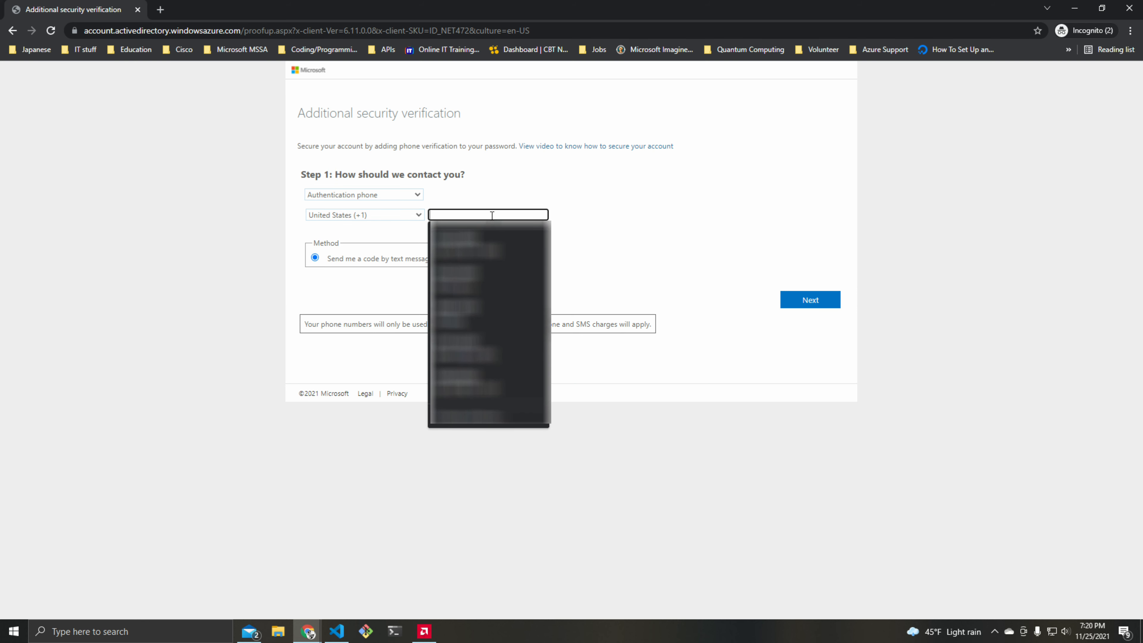
left_click(599, 204)
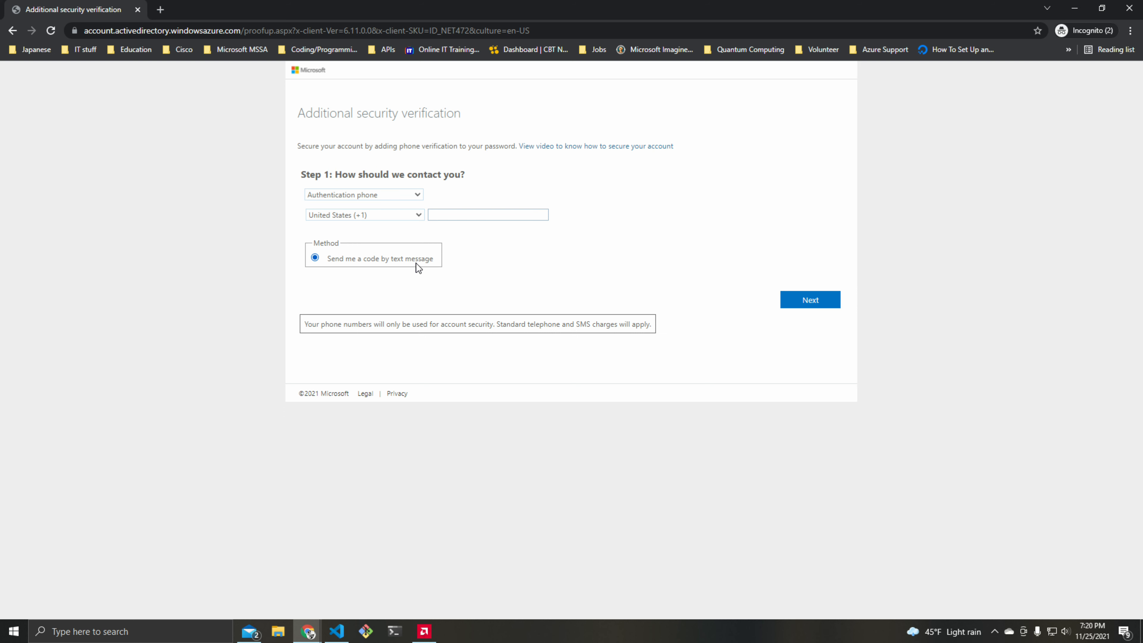
Switch the verification contact method to Mobile app
left_click(418, 196)
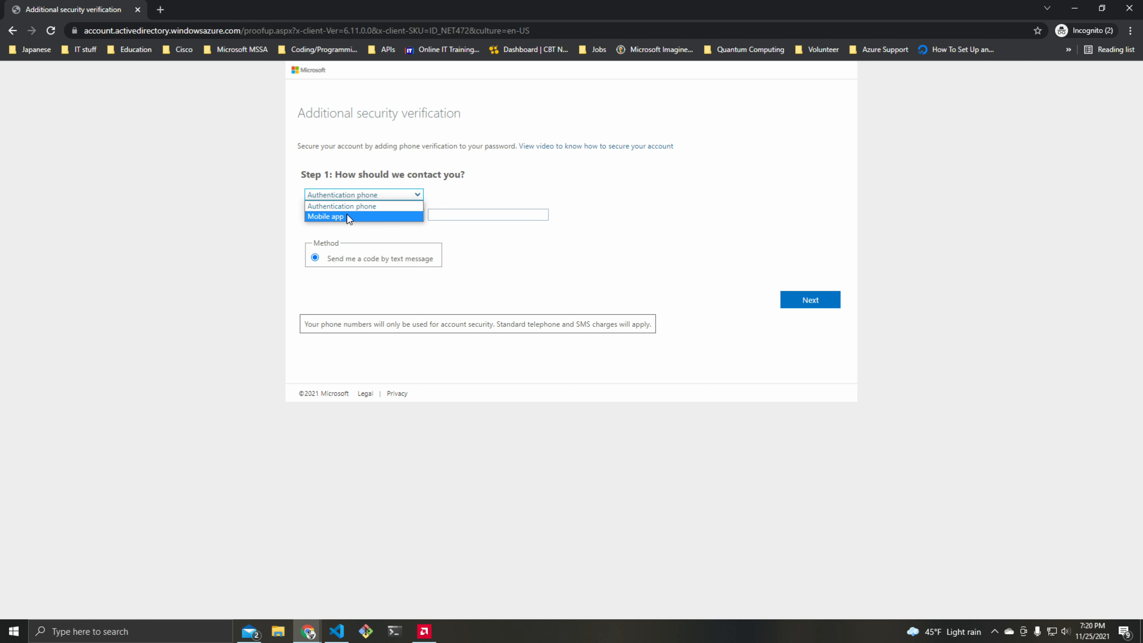